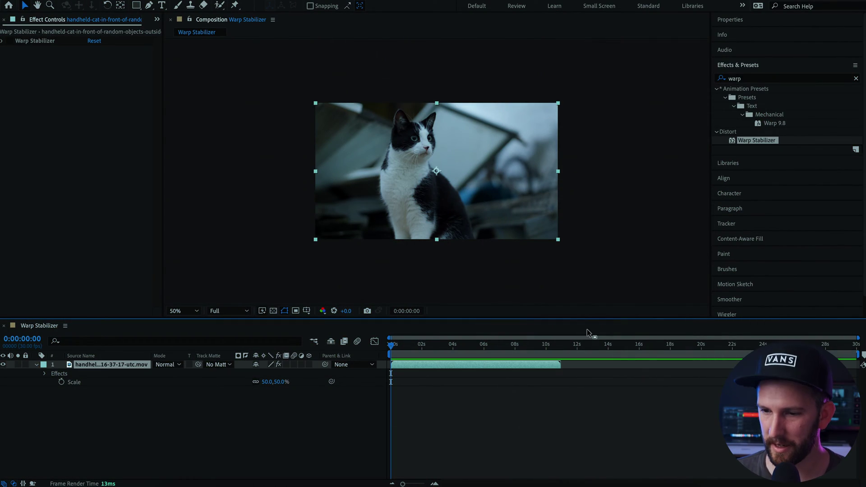
Search 'warp s' in Effects & Presets and add a second Warp Stabilizer to layer 1
{"action": "left_click", "coordinate": [219, 312]}
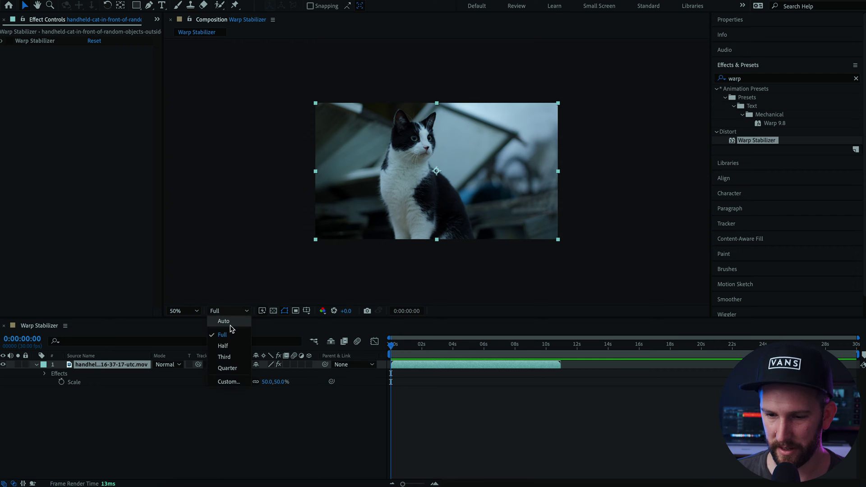
{"action": "left_click", "coordinate": [760, 79]}
{"action": "type", "text": "warp s"}
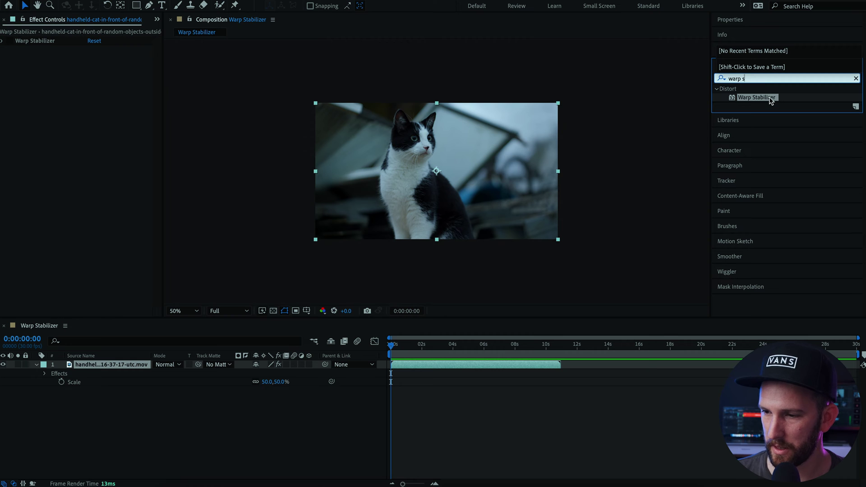
{"action": "left_click_drag", "start_coordinate": [743, 103], "coordinate": [111, 367]}
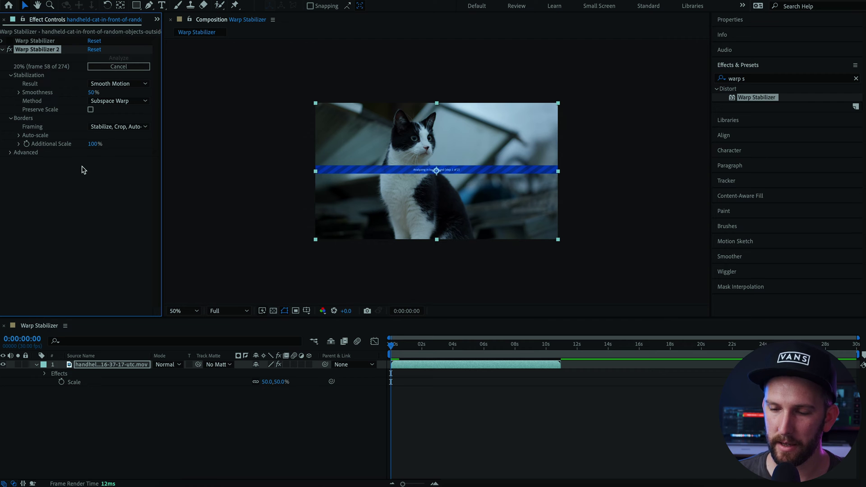
Delete Warp Stabilizer 2, then play and stop a preview of the stabilized cat clip
{"action": "key", "text": "Delete"}
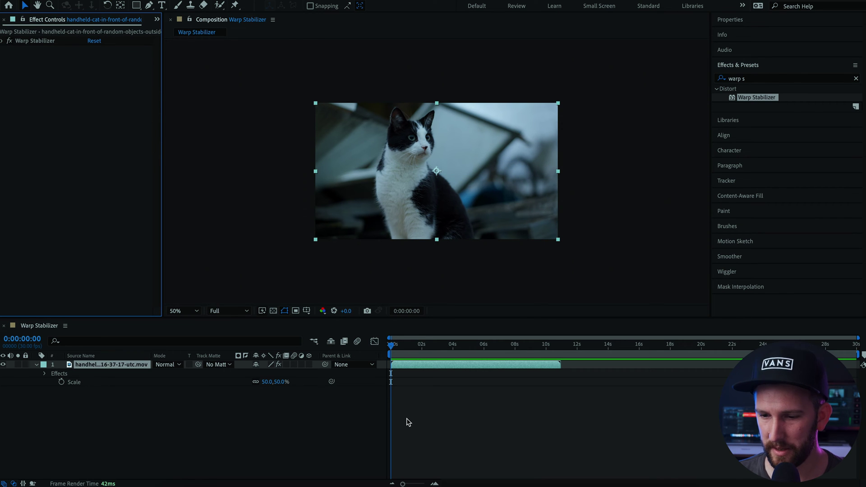
{"action": "key", "text": "space"}
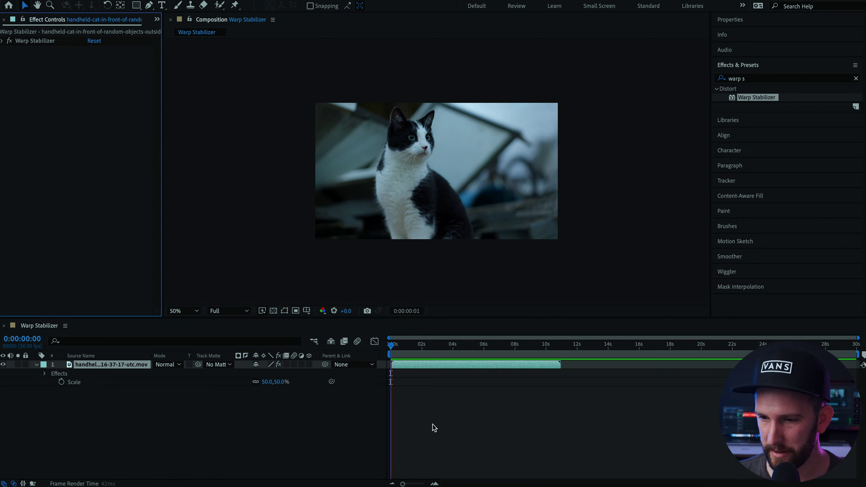
{"action": "key", "text": "slash"}
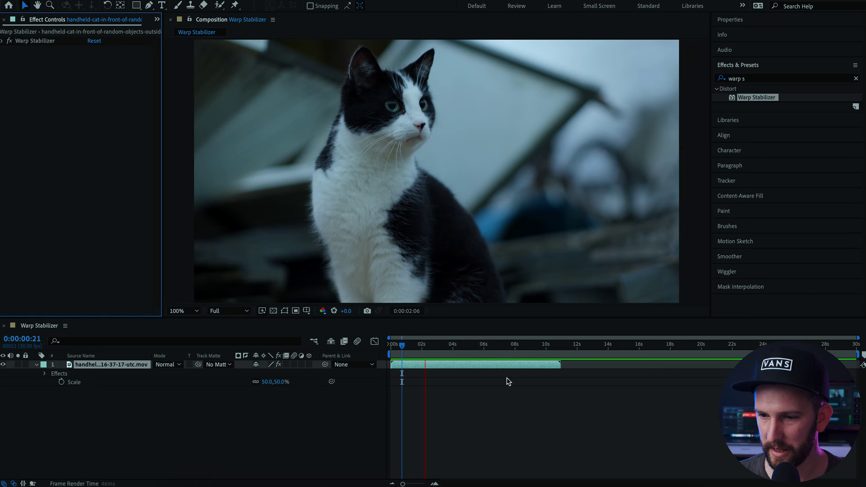
{"action": "key", "text": "space"}
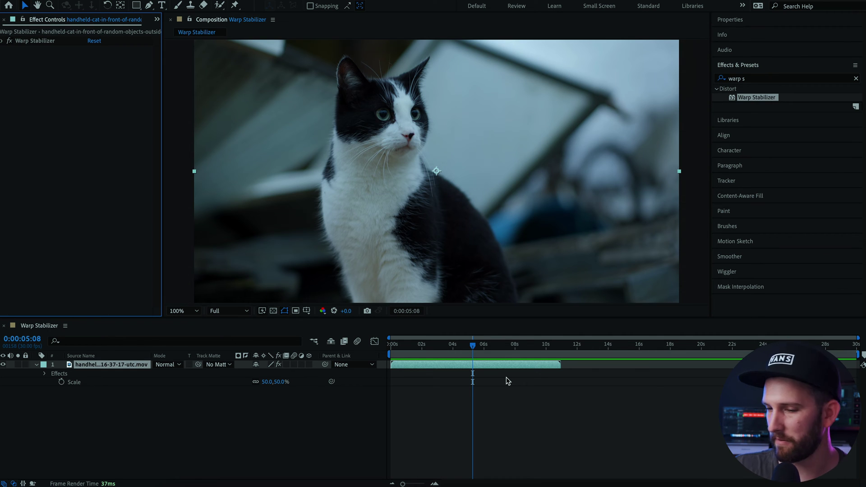
Set Warp Stabilizer Smoothness to 20% and preview the result
{"action": "left_click", "coordinate": [4, 41]}
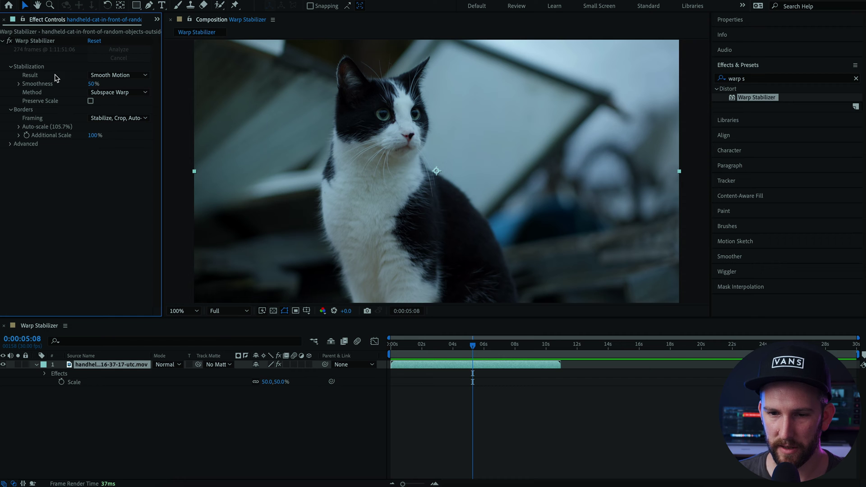
{"action": "left_click", "coordinate": [94, 84]}
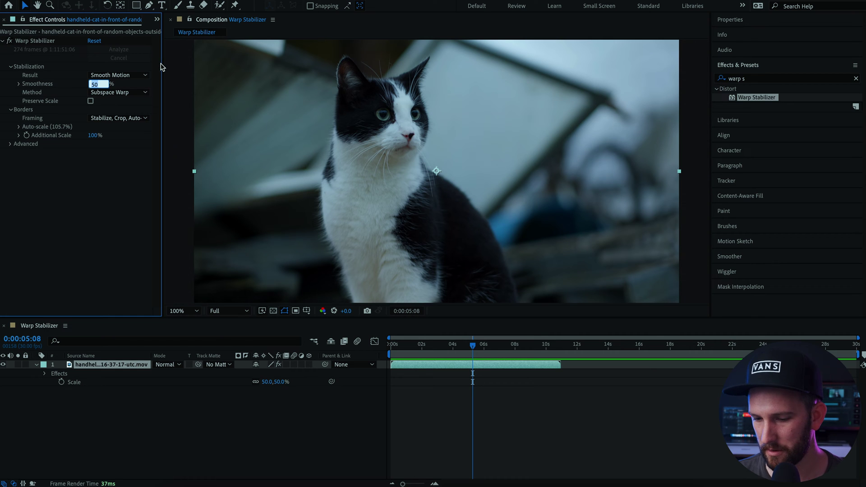
{"action": "type", "text": "20"}
{"action": "key", "text": "Tab"}
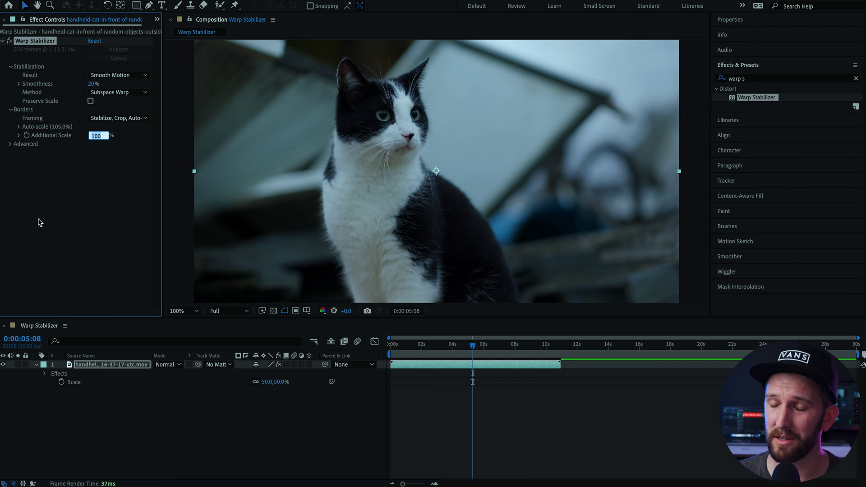
{"action": "key", "text": "Return"}
{"action": "key", "text": "space"}
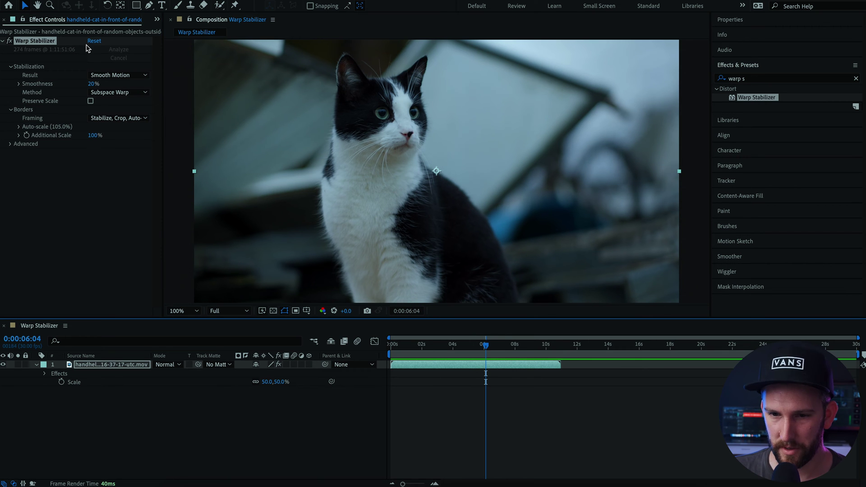
Turn on Detailed Analysis under Advanced and enable Show Track Points
{"action": "left_click", "coordinate": [11, 146]}
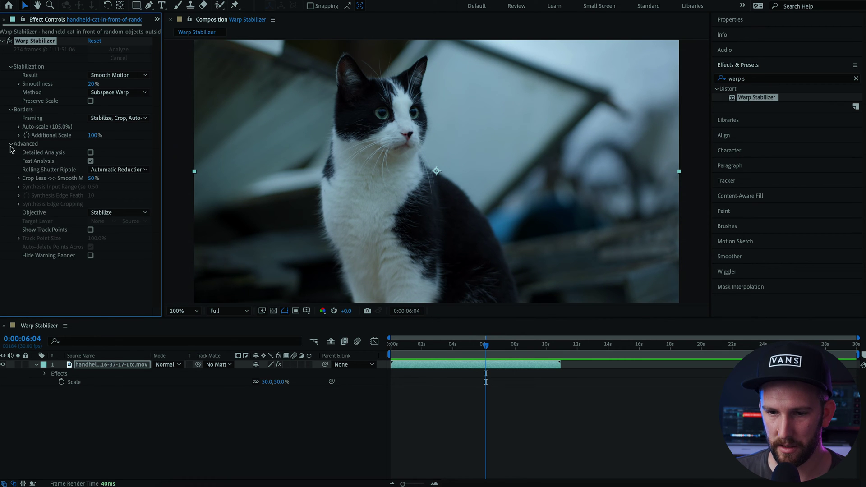
{"action": "left_click", "coordinate": [90, 152]}
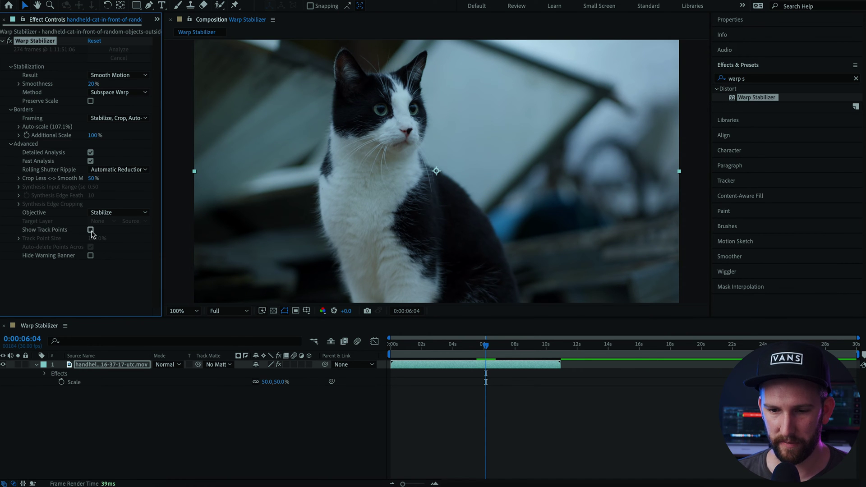
{"action": "left_click", "coordinate": [91, 230]}
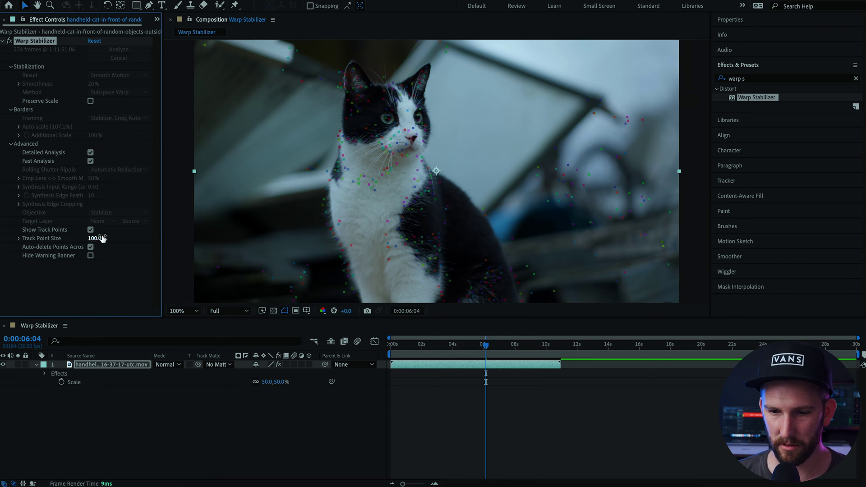
Enlarge the track points to 290% and scrub from 0:00:02:21 to 0:00:04:26
{"action": "left_click_drag", "start_coordinate": [101, 243], "coordinate": [189, 239]}
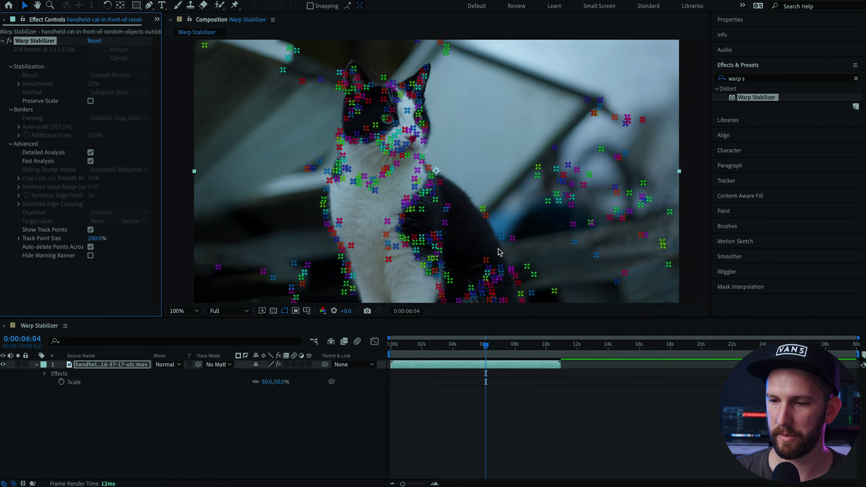
{"action": "left_click", "coordinate": [433, 345]}
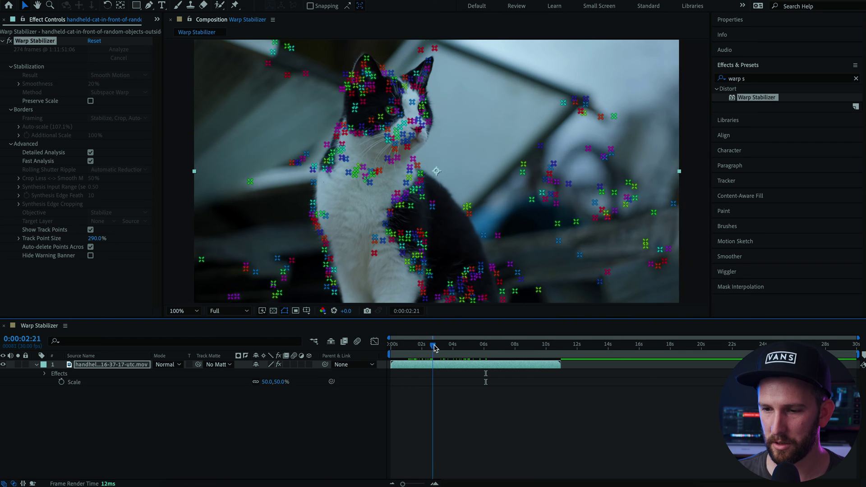
{"action": "left_click_drag", "start_coordinate": [435, 348], "coordinate": [468, 350]}
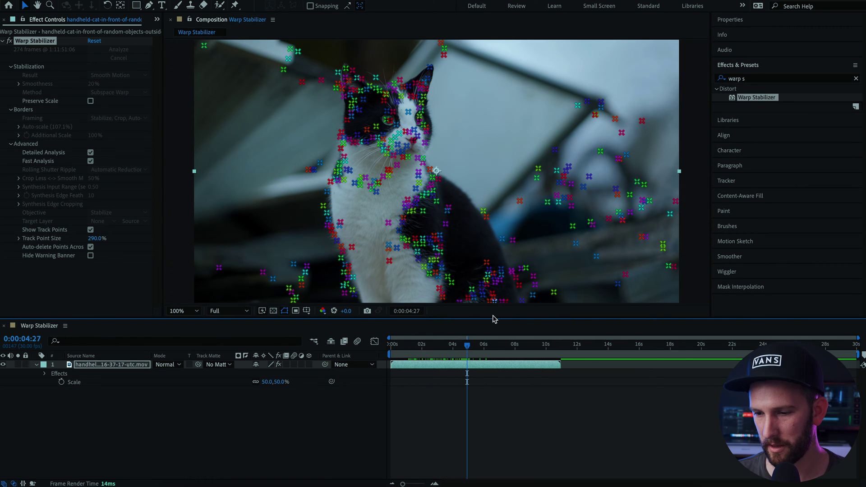
Delete the selected track points on the cat, then lasso those along its left edge
{"action": "left_click", "coordinate": [387, 277]}
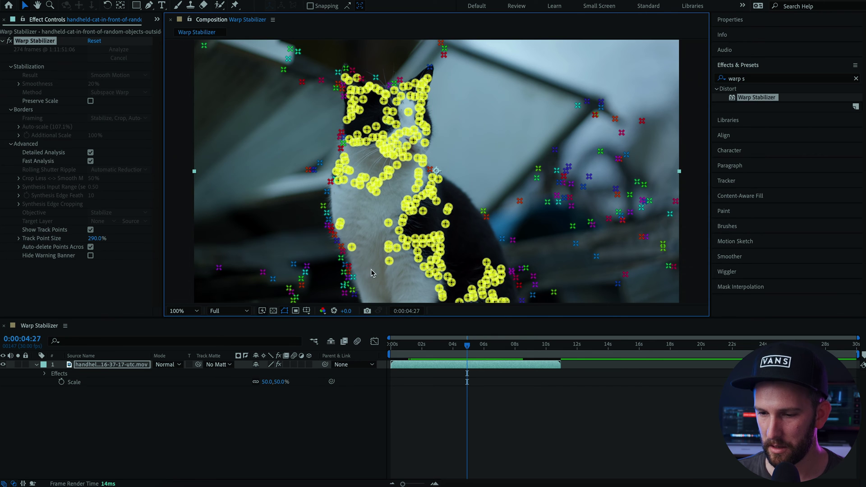
{"action": "key", "text": "Delete"}
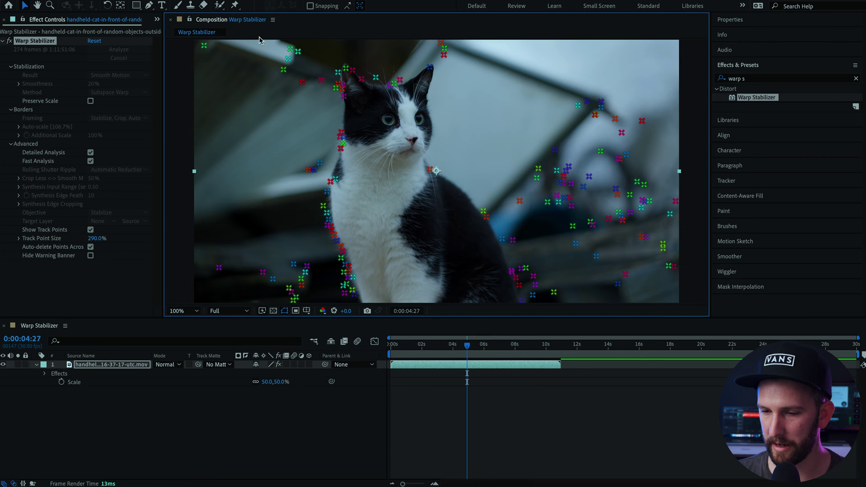
{"action": "left_click_drag", "start_coordinate": [467, 346], "coordinate": [453, 346]}
{"action": "mouse_move", "coordinate": [337, 203]}
{"action": "left_mouse_down"}
{"action": "mouse_move", "coordinate": [333, 176]}
{"action": "mouse_move", "coordinate": [352, 135]}
{"action": "mouse_move", "coordinate": [354, 72]}
{"action": "mouse_move", "coordinate": [396, 87]}
{"action": "mouse_move", "coordinate": [440, 72]}
{"action": "mouse_move", "coordinate": [443, 119]}
{"action": "mouse_move", "coordinate": [414, 159]}
{"action": "mouse_move", "coordinate": [449, 189]}
{"action": "mouse_move", "coordinate": [505, 319]}
{"action": "mouse_move", "coordinate": [377, 288]}
{"action": "left_mouse_up"}
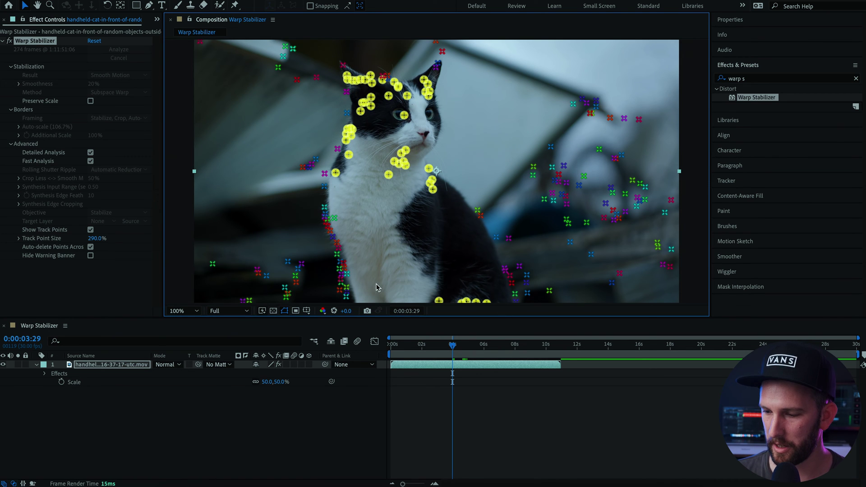
Delete the cat's edge track points, then lasso and delete the points on its chest
{"action": "key", "text": "Delete"}
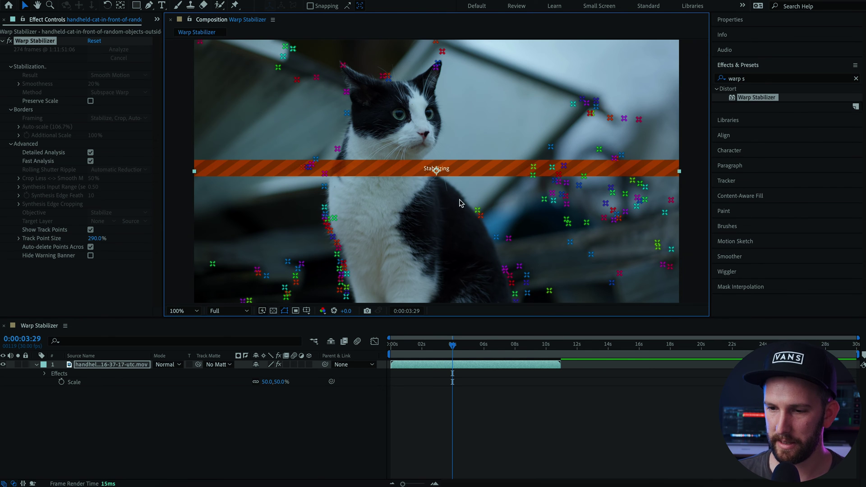
{"action": "left_click", "coordinate": [444, 346]}
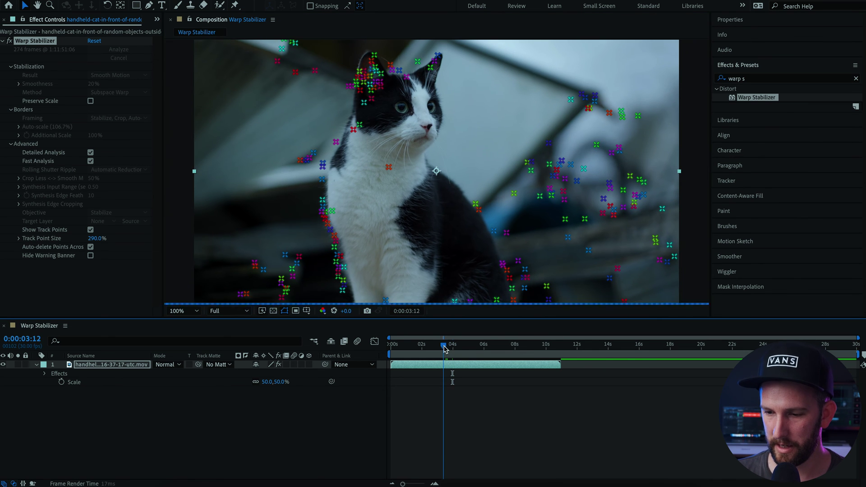
{"action": "left_click_drag", "start_coordinate": [445, 349], "coordinate": [441, 349]}
{"action": "mouse_move", "coordinate": [397, 176]}
{"action": "left_mouse_down"}
{"action": "mouse_move", "coordinate": [346, 170]}
{"action": "mouse_move", "coordinate": [337, 138]}
{"action": "mouse_move", "coordinate": [363, 65]}
{"action": "mouse_move", "coordinate": [372, 60]}
{"action": "mouse_move", "coordinate": [408, 75]}
{"action": "left_mouse_up"}
{"action": "key", "text": "Delete"}
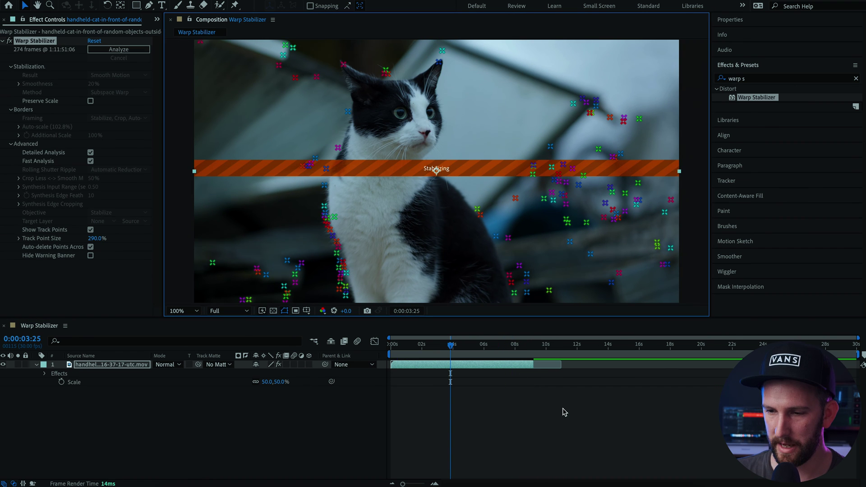
Check the restabilized frames around six seconds and near the start, then turn off Show Track Points
{"action": "left_click", "coordinate": [594, 405]}
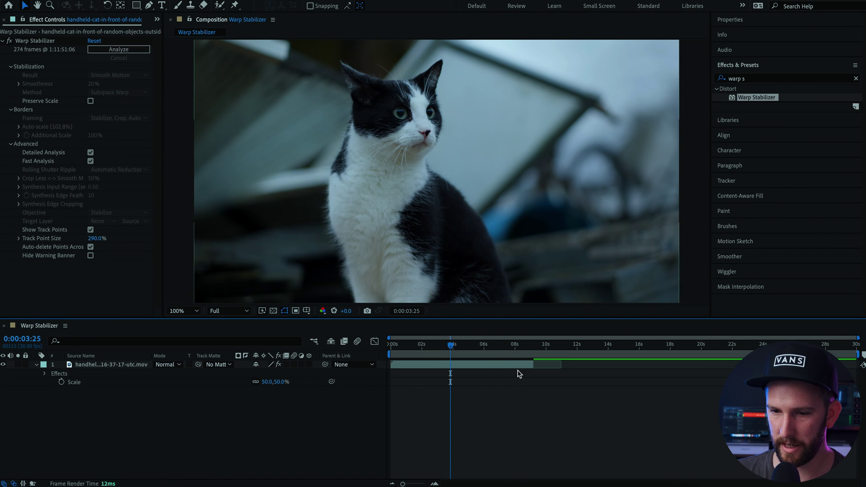
{"action": "left_click", "coordinate": [488, 351]}
{"action": "left_click", "coordinate": [491, 370]}
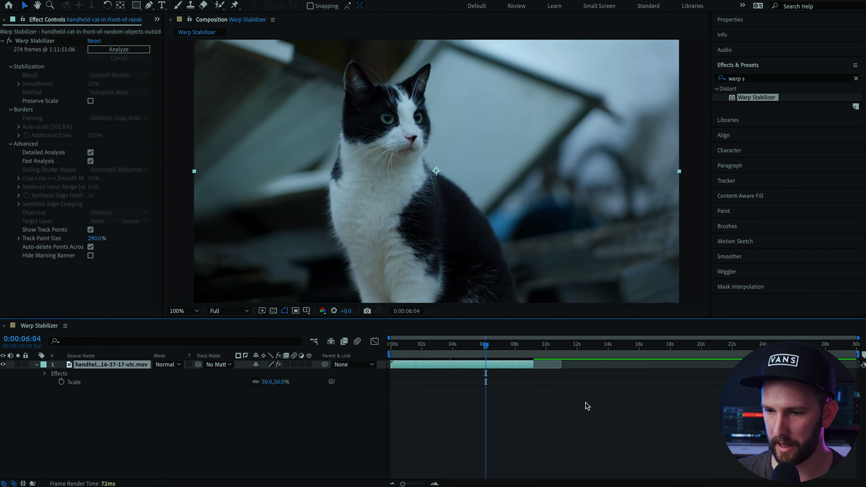
{"action": "left_click", "coordinate": [63, 231]}
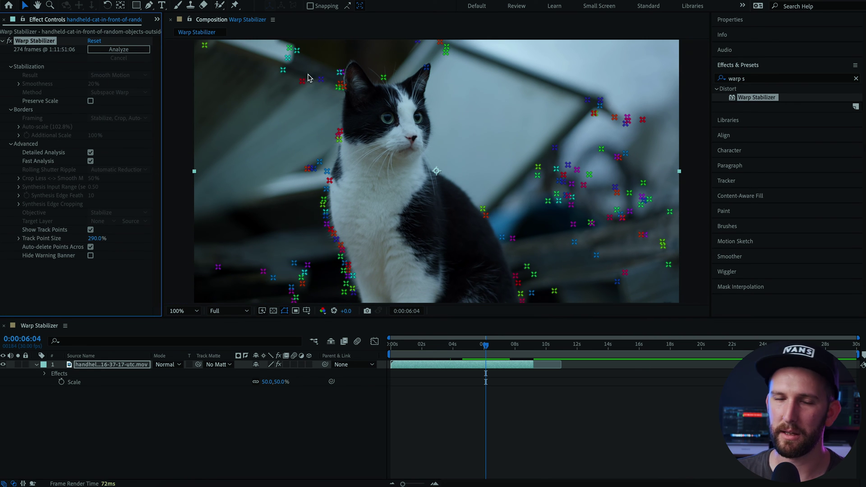
{"action": "left_click", "coordinate": [400, 344]}
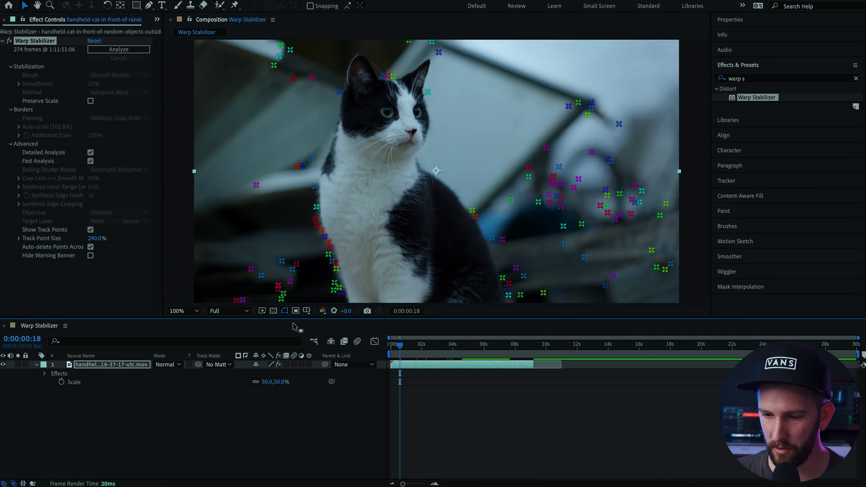
{"action": "left_click", "coordinate": [91, 231]}
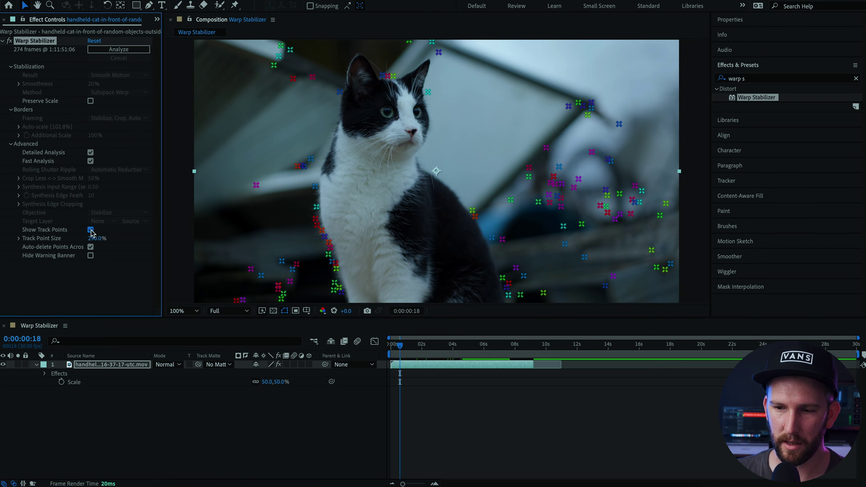
Play the stabilized cat clip from the start, stop it, and return to about three seconds
{"action": "left_click", "coordinate": [390, 339]}
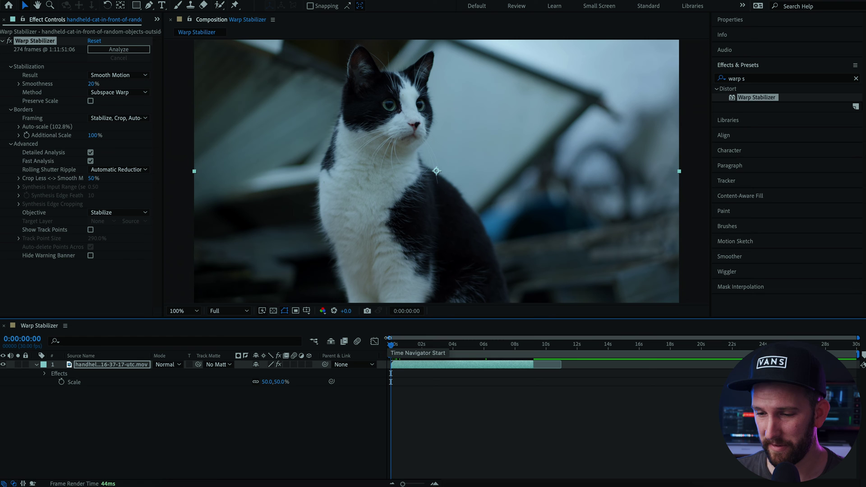
{"action": "key", "text": "space"}
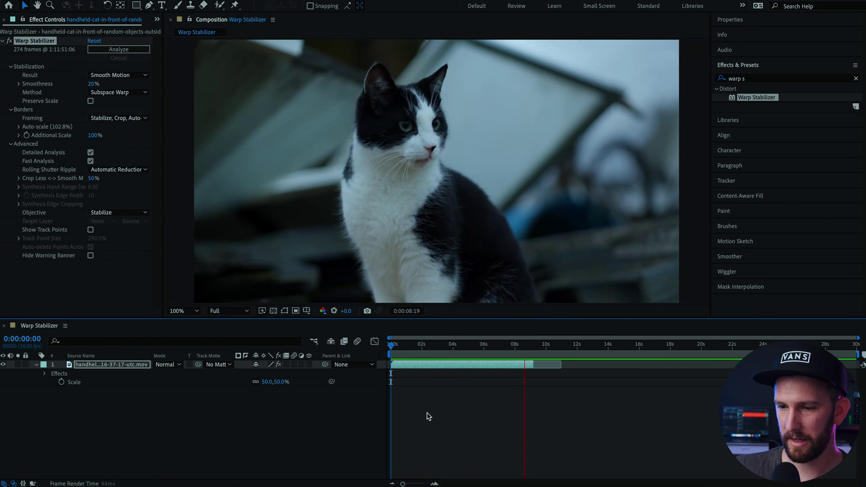
{"action": "key", "text": "space"}
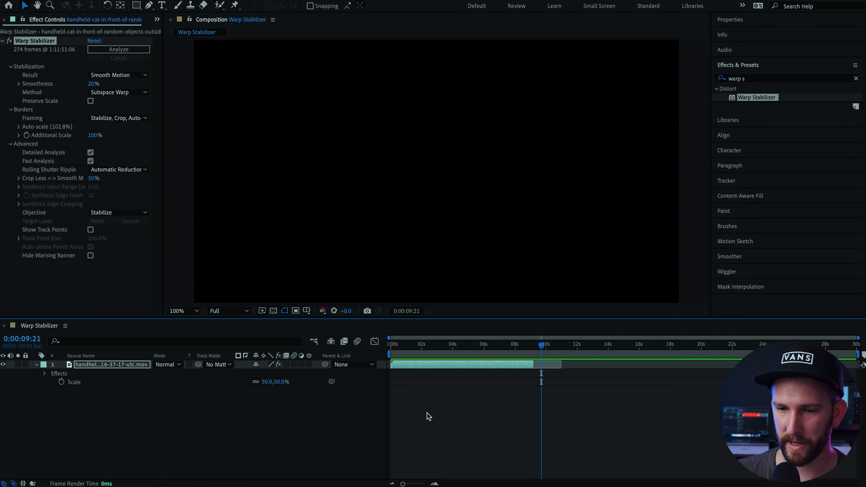
{"action": "left_click", "coordinate": [446, 351]}
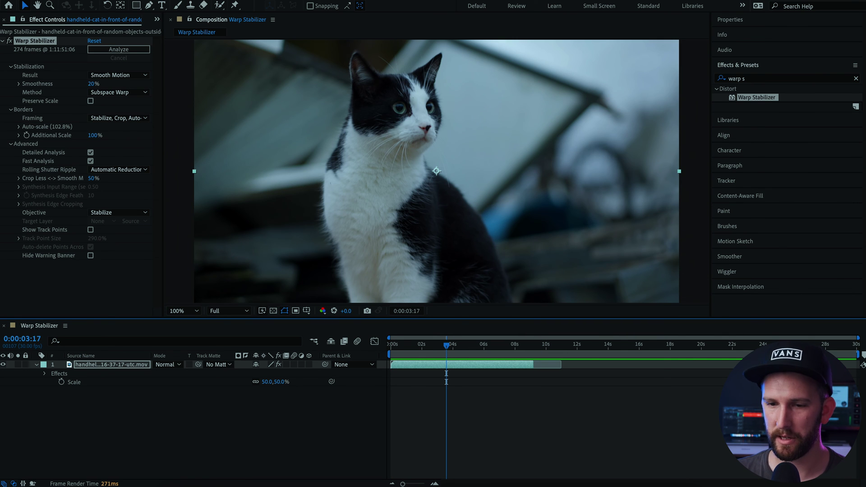